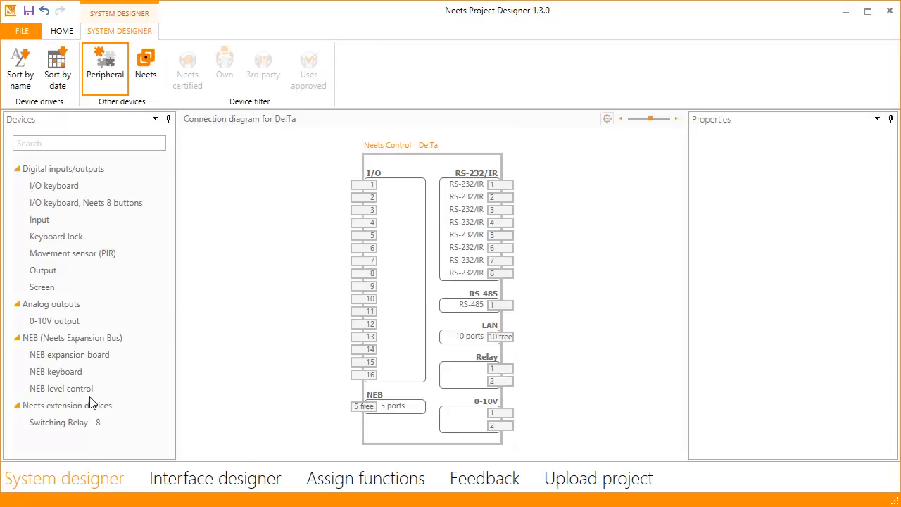
- Connect a Switching Relay - 8 to the DelTa's LAN port and assign it serial number 143300102
{"action": "left_click_drag", "start_coordinate": [89, 424], "coordinate": [506, 339]}
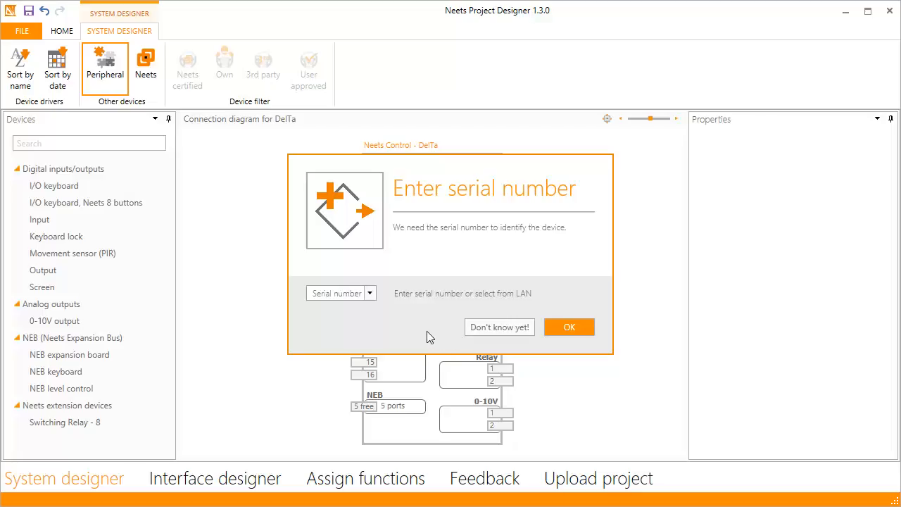
{"action": "left_click", "coordinate": [369, 294]}
{"action": "left_click", "coordinate": [366, 312]}
{"action": "left_click", "coordinate": [563, 324]}
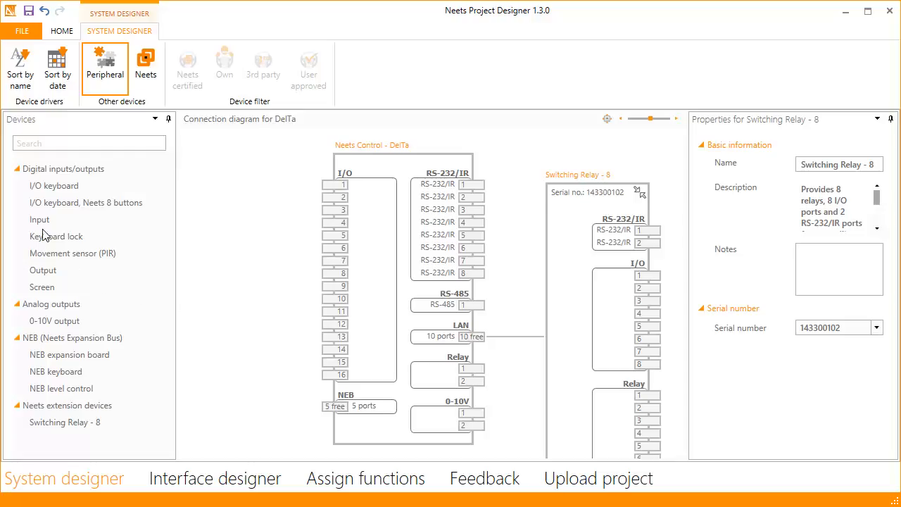
- Attach a three-pin Input device to the switching relay's I/O ports starting at port 1, and collapse the relay's block
{"action": "left_click_drag", "start_coordinate": [40, 220], "coordinate": [646, 280]}
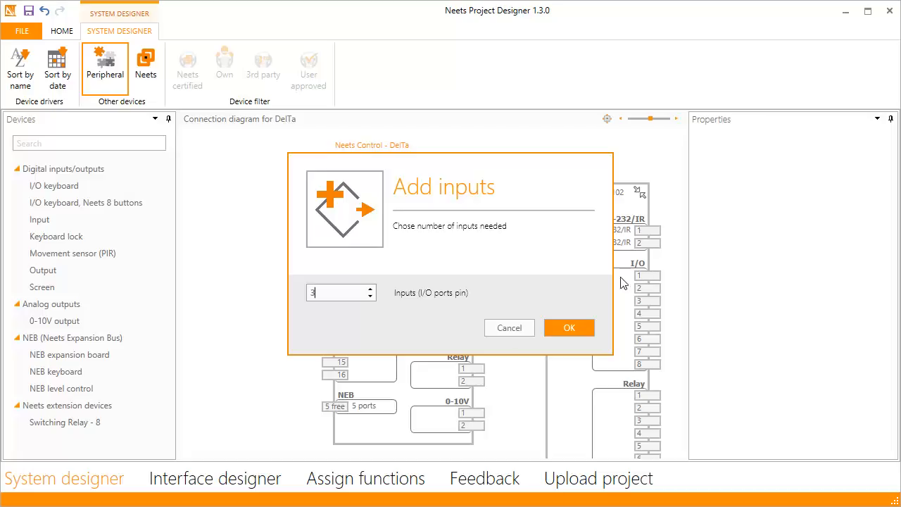
{"action": "left_click", "coordinate": [570, 328]}
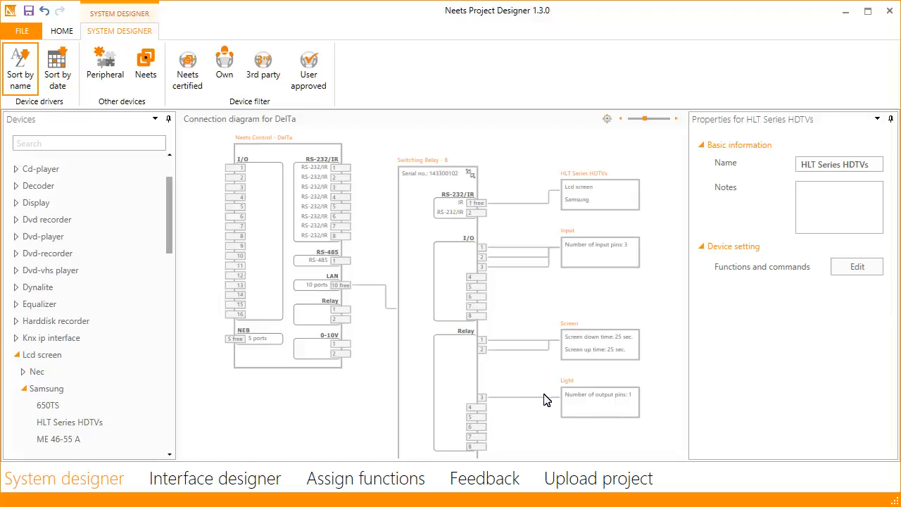
{"action": "left_click", "coordinate": [471, 176]}
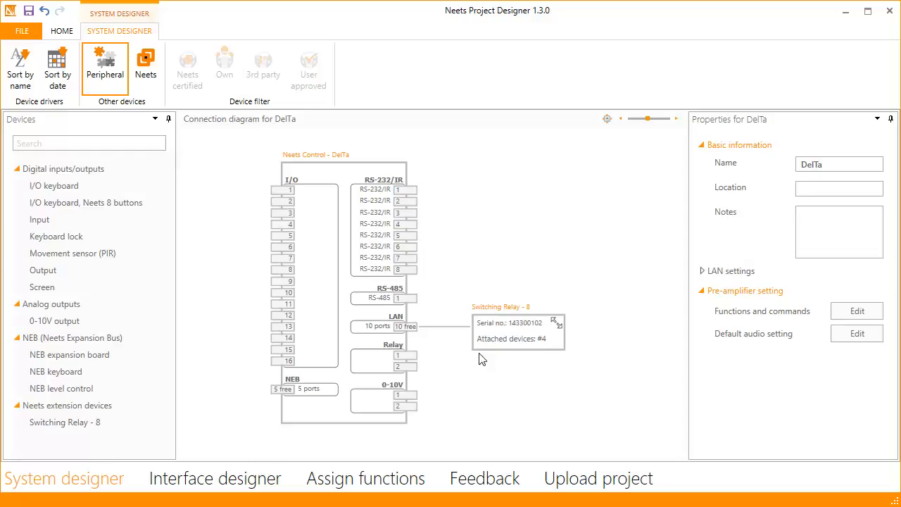
- Assign the Samsung HLT Series HDTVs' Power Off sequence to the TV power button and its AV1 source to the video 1 button
{"action": "left_click", "coordinate": [385, 484]}
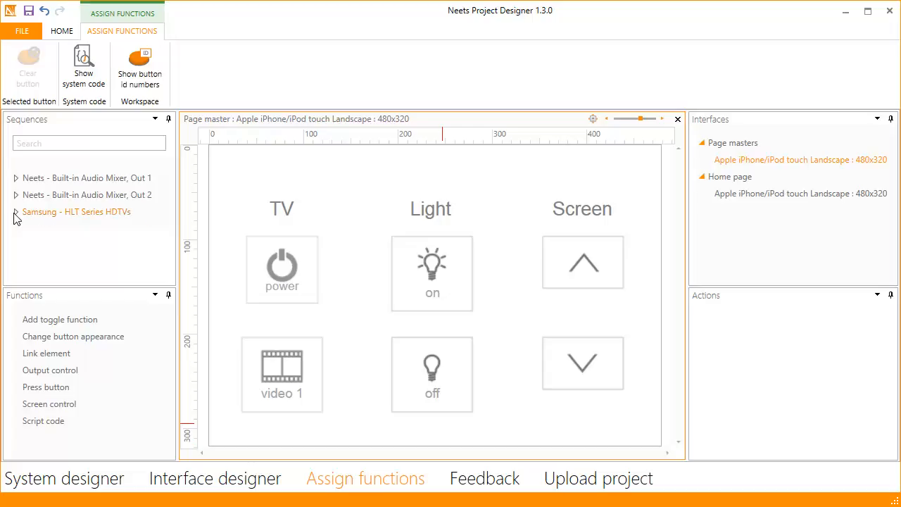
{"action": "left_click", "coordinate": [15, 213]}
{"action": "left_click", "coordinate": [26, 247]}
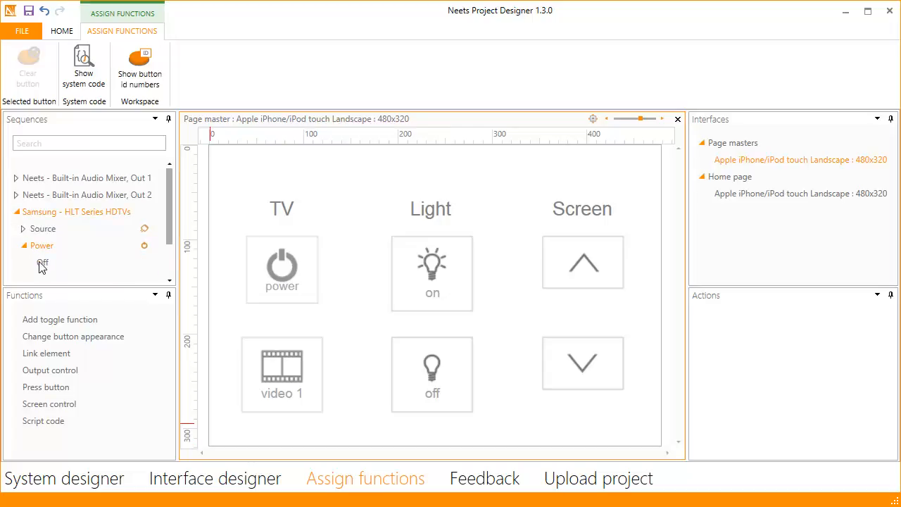
{"action": "left_click_drag", "start_coordinate": [42, 266], "coordinate": [239, 281]}
{"action": "left_click", "coordinate": [24, 211]}
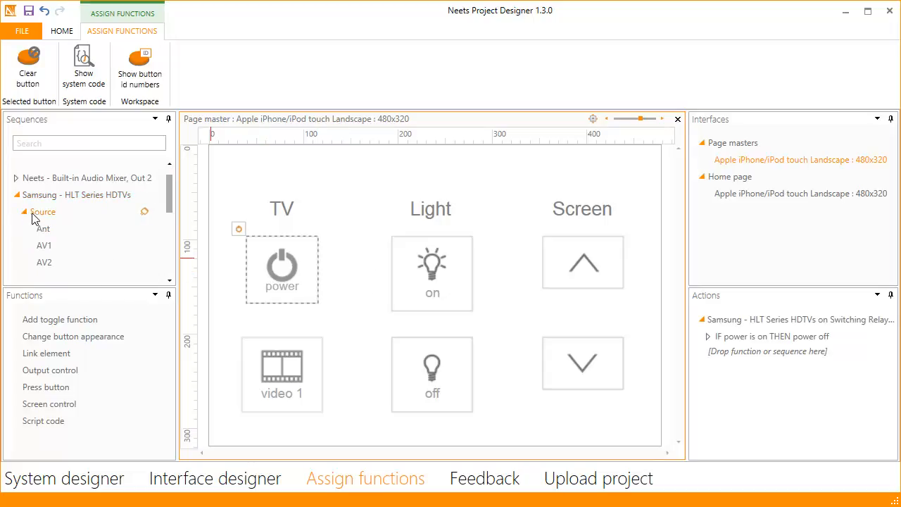
{"action": "left_click_drag", "start_coordinate": [79, 264], "coordinate": [281, 372]}
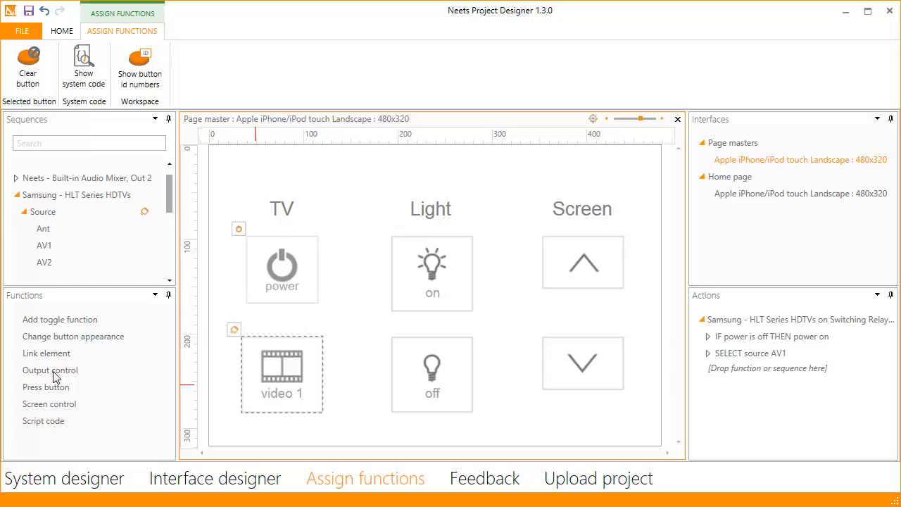
- Assign press-and-release output control of Relay 3 - Light to the Light buttons, with on setting the output low and off setting it high
{"action": "left_click_drag", "start_coordinate": [55, 377], "coordinate": [432, 285]}
{"action": "left_click", "coordinate": [312, 247]}
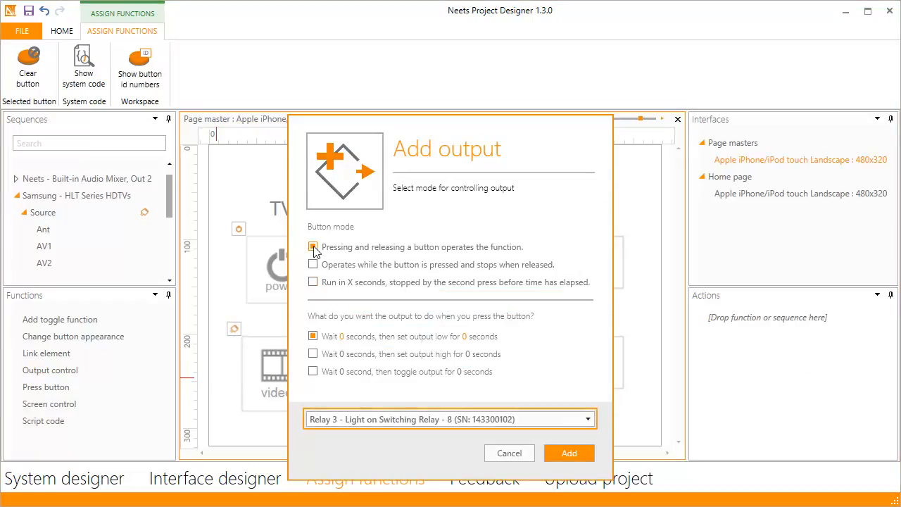
{"action": "left_click", "coordinate": [589, 421]}
{"action": "left_click", "coordinate": [417, 439]}
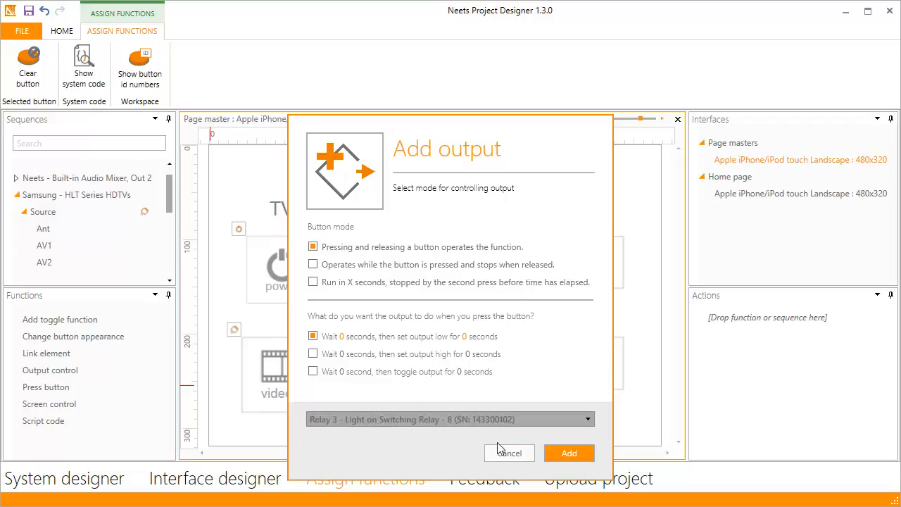
{"action": "left_click", "coordinate": [571, 453]}
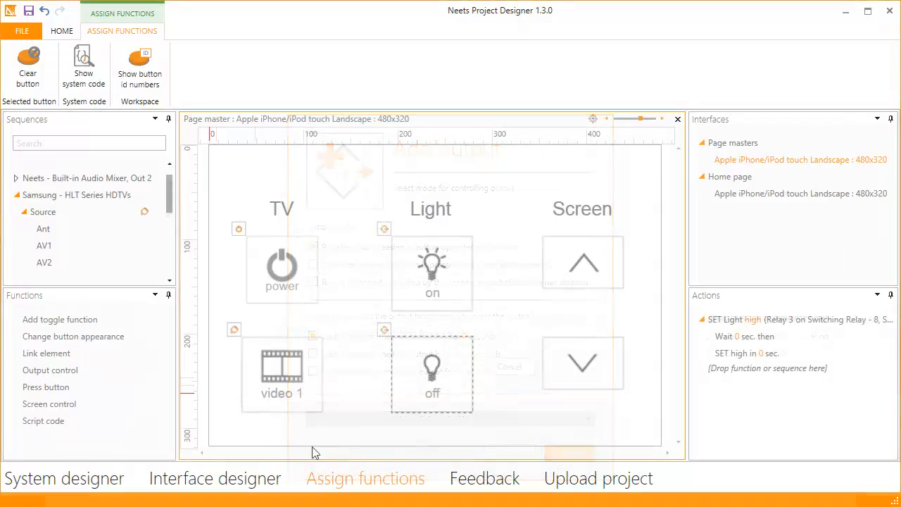
- Assign screen control of Relay 1 to the Screen arrow buttons, running up or down for 25 seconds and stopping on a second press
{"action": "left_click_drag", "start_coordinate": [71, 412], "coordinate": [572, 280]}
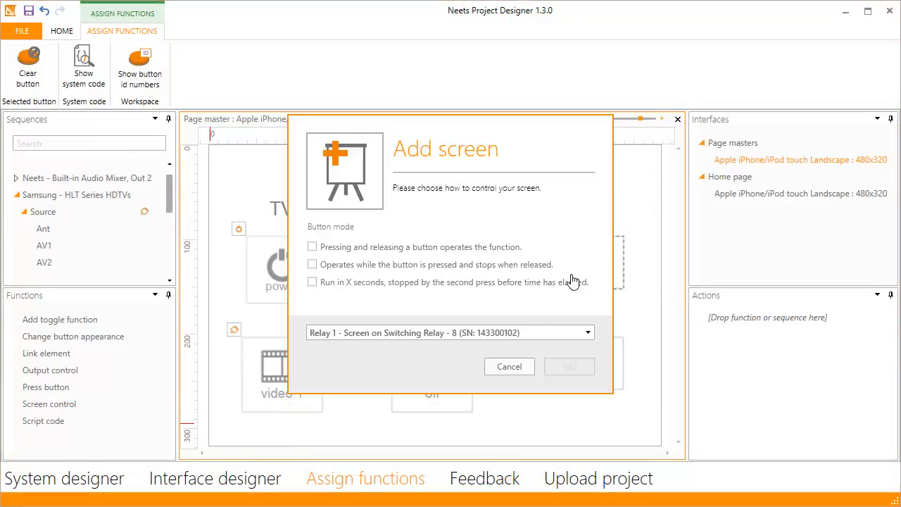
{"action": "left_click", "coordinate": [312, 282]}
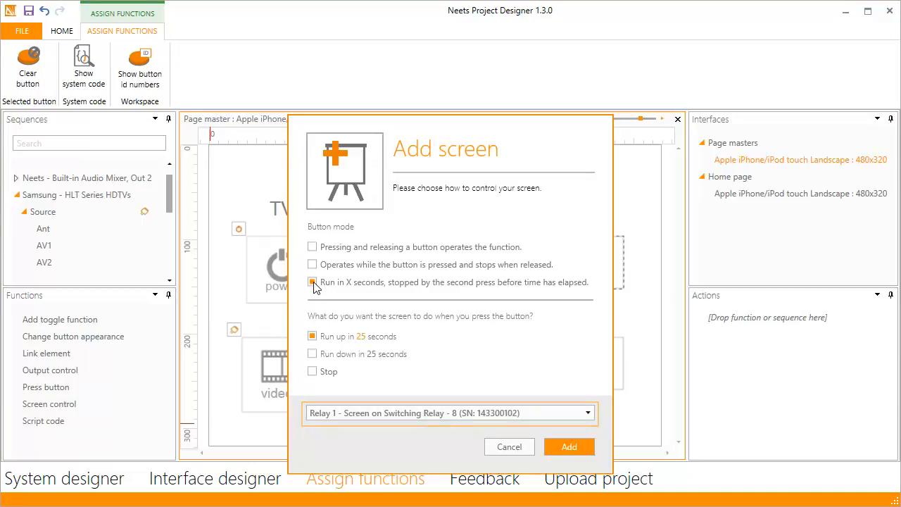
{"action": "left_click", "coordinate": [576, 448]}
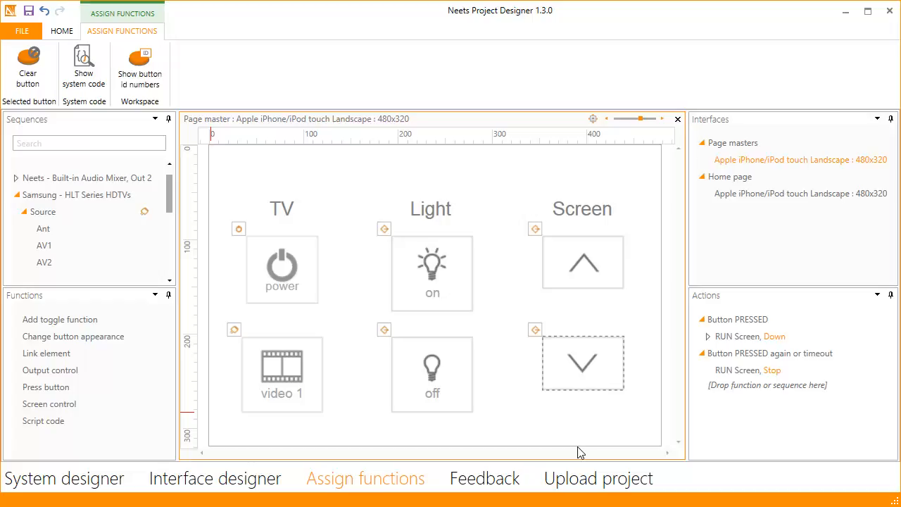
- Create a feedback trigger from I/O 1 of the switching relay's inputs with the condition set to Low
{"action": "left_click", "coordinate": [485, 479]}
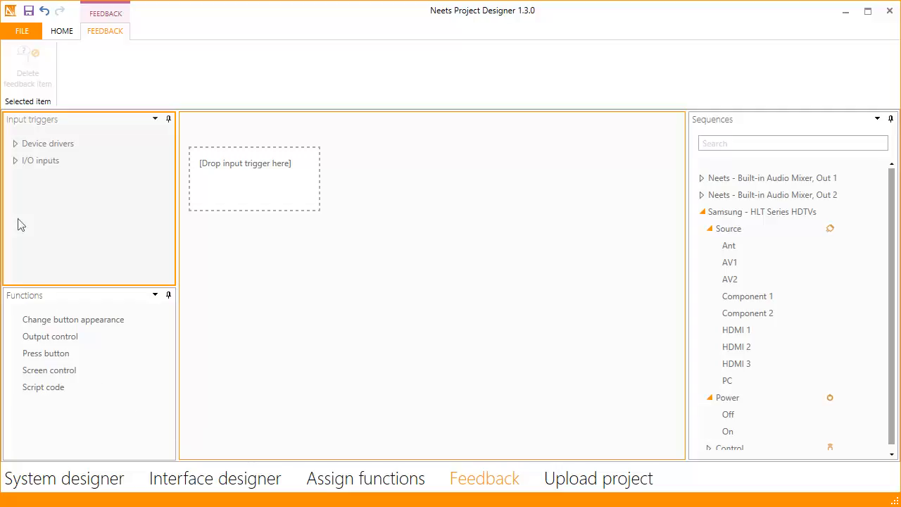
{"action": "left_click", "coordinate": [14, 161]}
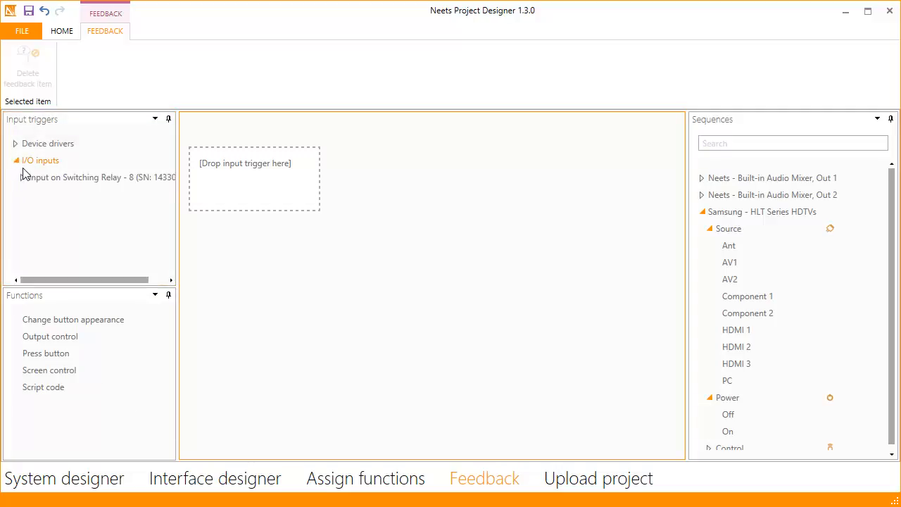
{"action": "left_click", "coordinate": [24, 178]}
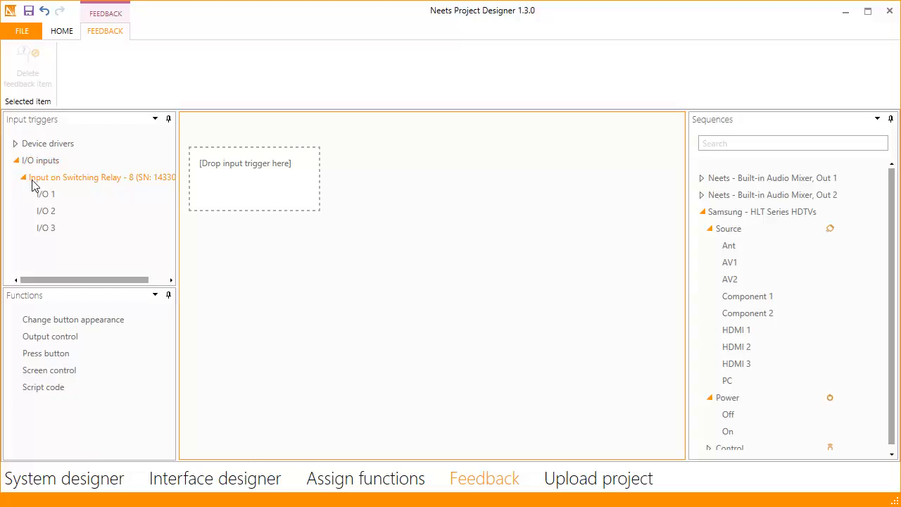
{"action": "left_click", "coordinate": [46, 195]}
{"action": "left_click_drag", "start_coordinate": [56, 201], "coordinate": [253, 196]}
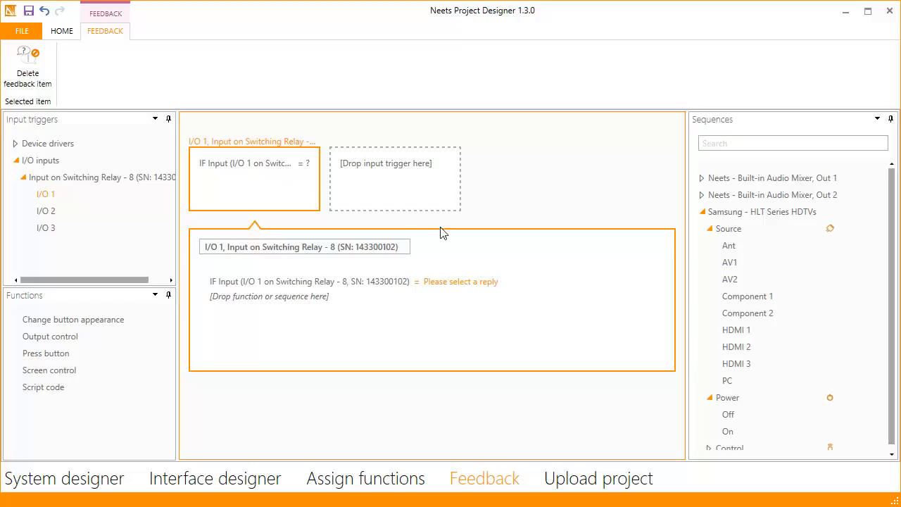
{"action": "left_click", "coordinate": [470, 283]}
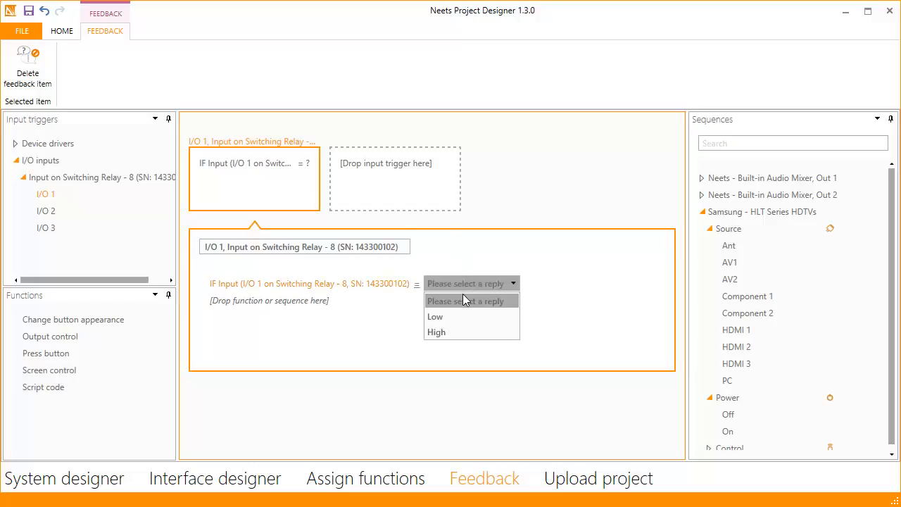
{"action": "left_click", "coordinate": [436, 317]}
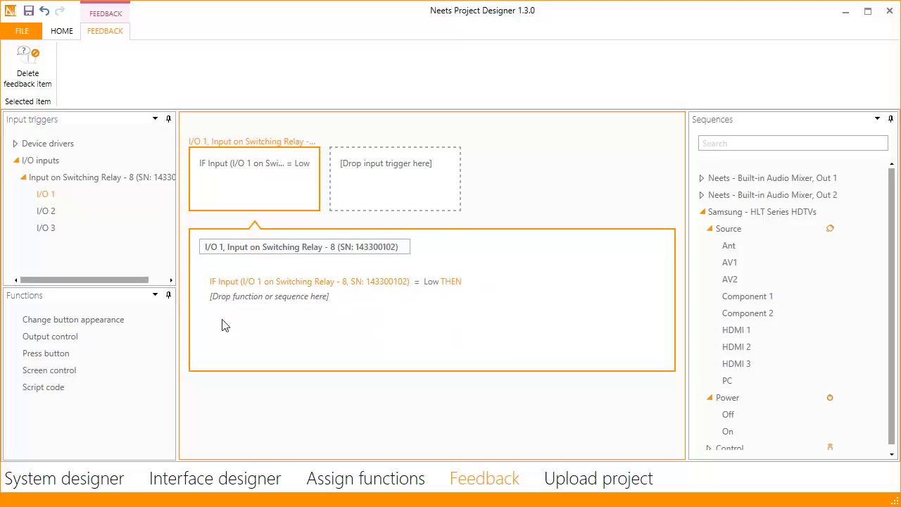
- Add a Press button function for the video 1 button to the I/O 1 Low trigger
{"action": "left_click_drag", "start_coordinate": [60, 355], "coordinate": [279, 309]}
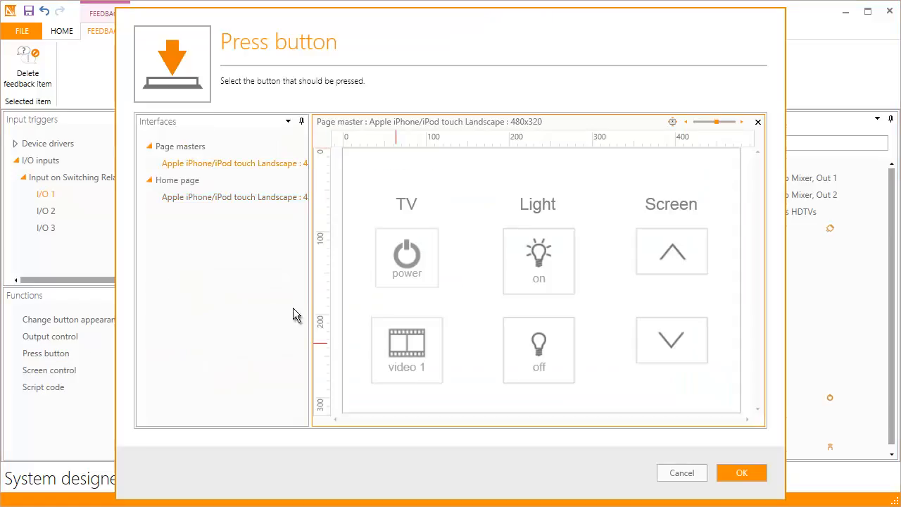
{"action": "left_click", "coordinate": [396, 343]}
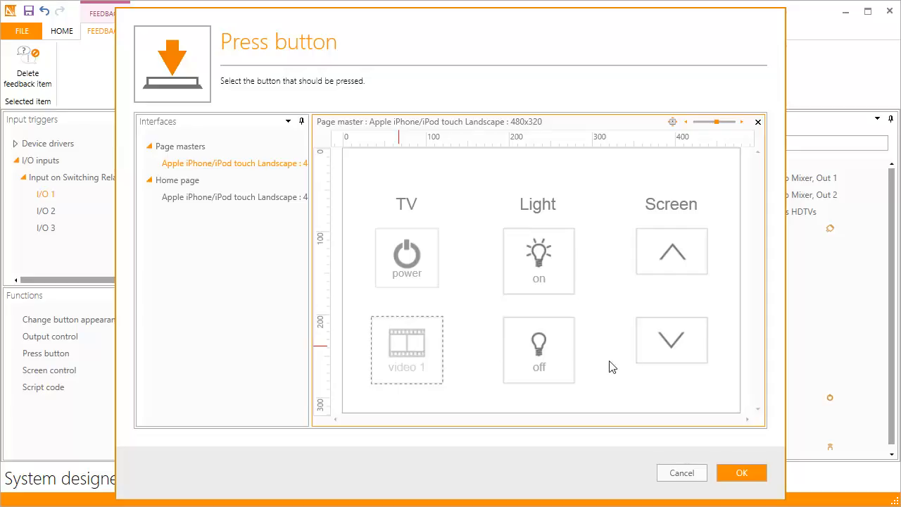
{"action": "left_click", "coordinate": [743, 472]}
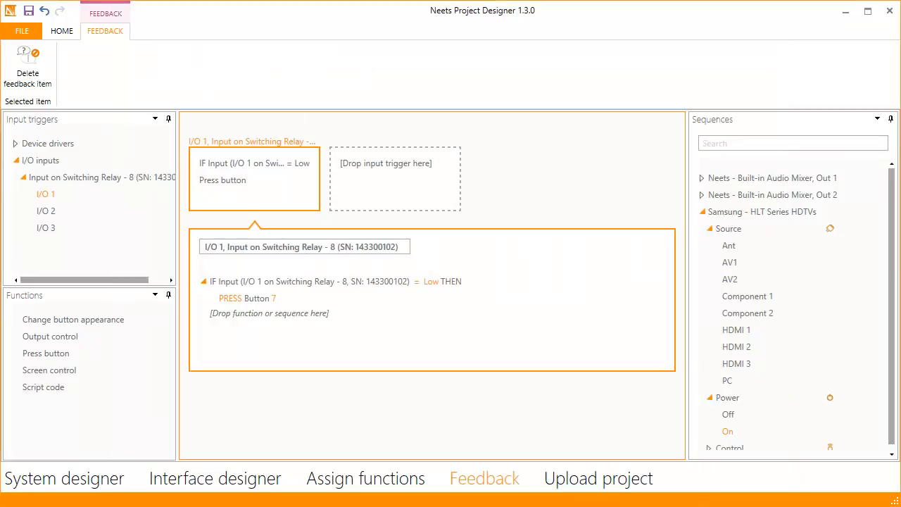